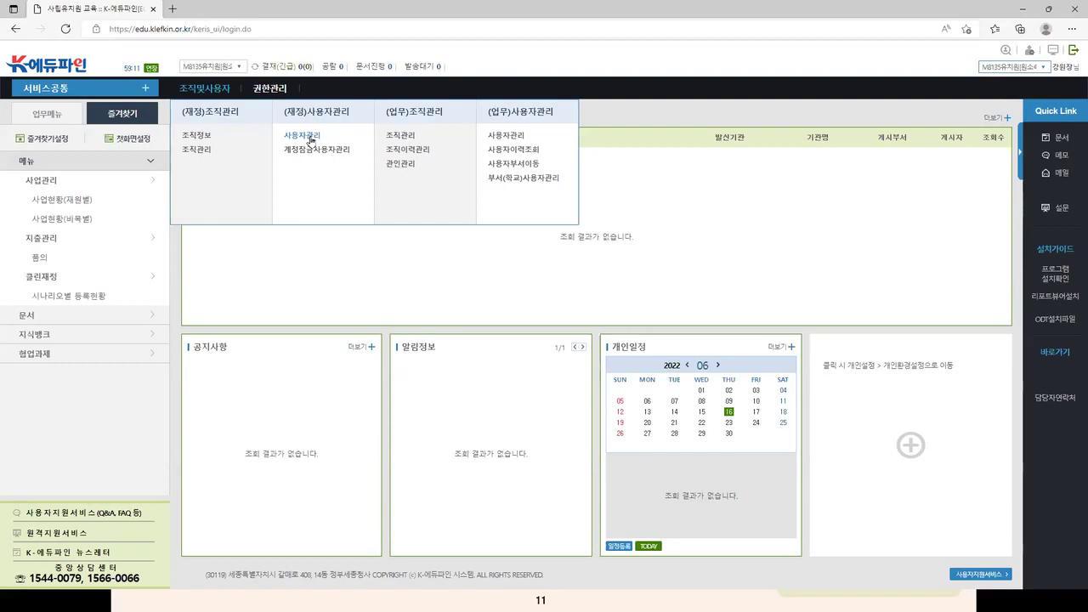
Step: Open the 조직관리 page that lists M8135유치원 (code M100008135)
{"action": "left_click", "coordinate": [409, 138]}
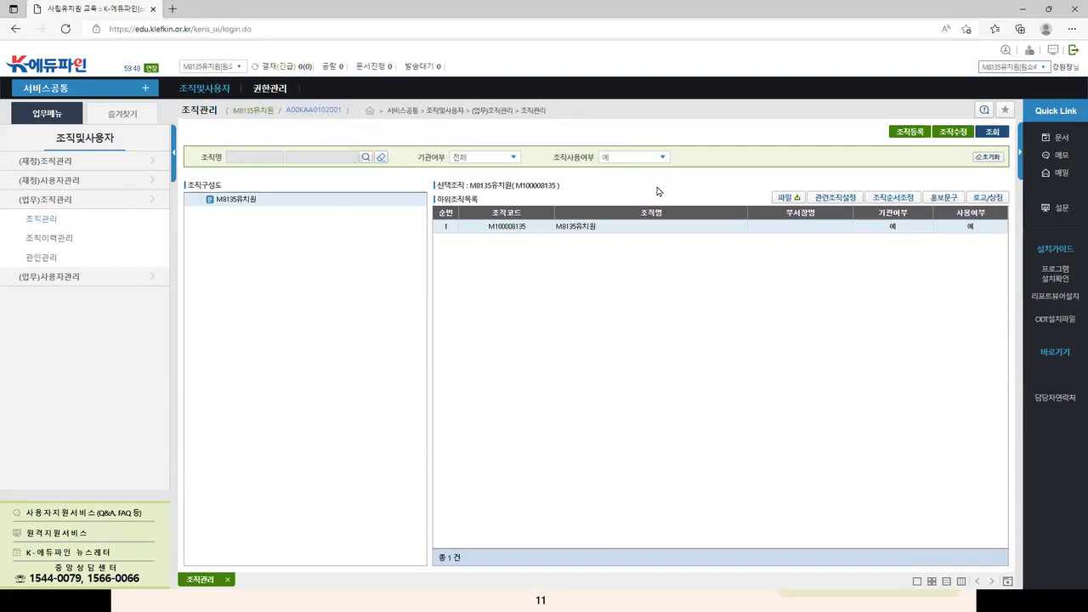
{"action": "left_click", "coordinate": [940, 136]}
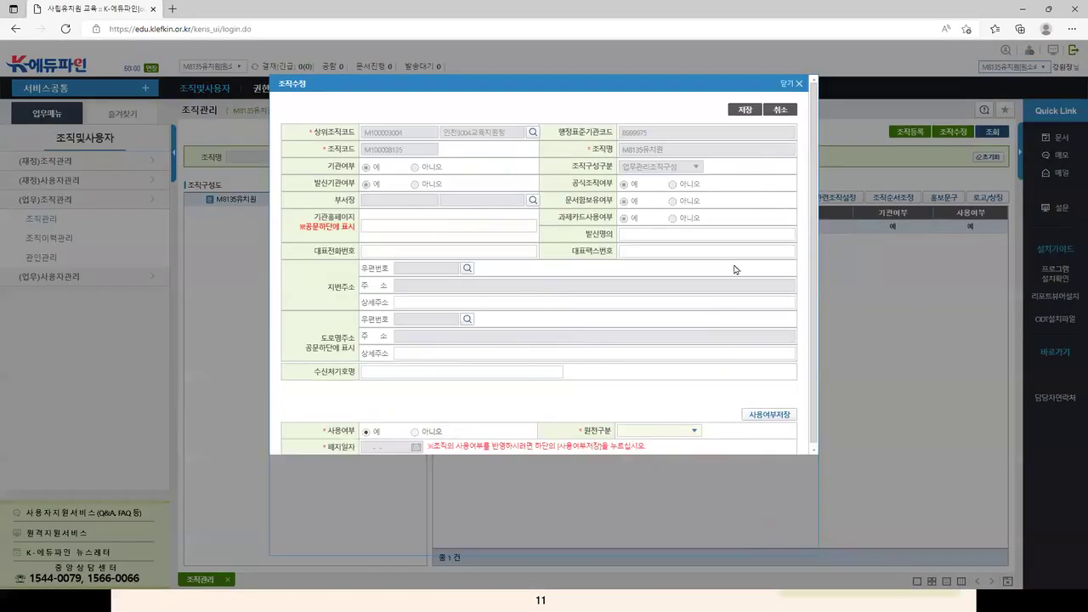
{"action": "left_click", "coordinate": [429, 224]}
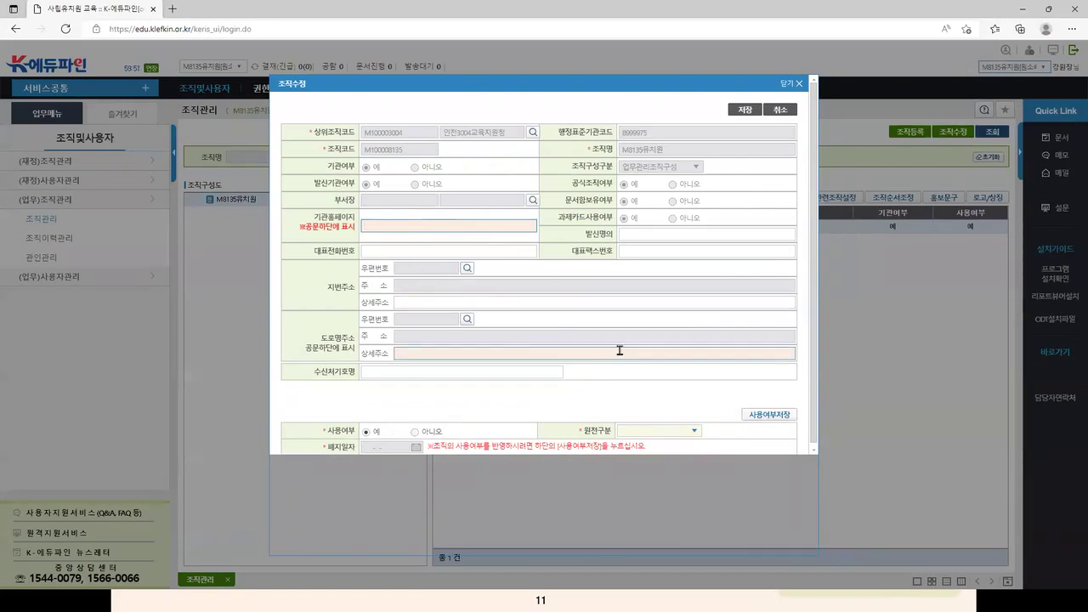
{"action": "scroll", "coordinate": [620, 349], "scroll_direction": "down", "scroll_amount": 1}
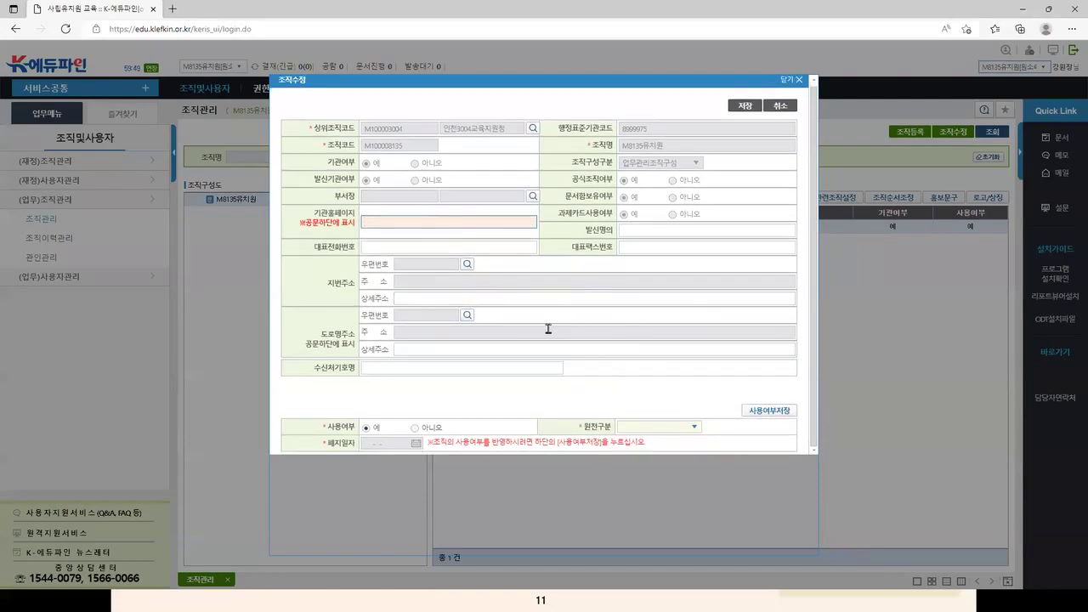
{"action": "scroll", "coordinate": [549, 330], "scroll_direction": "up", "scroll_amount": 1}
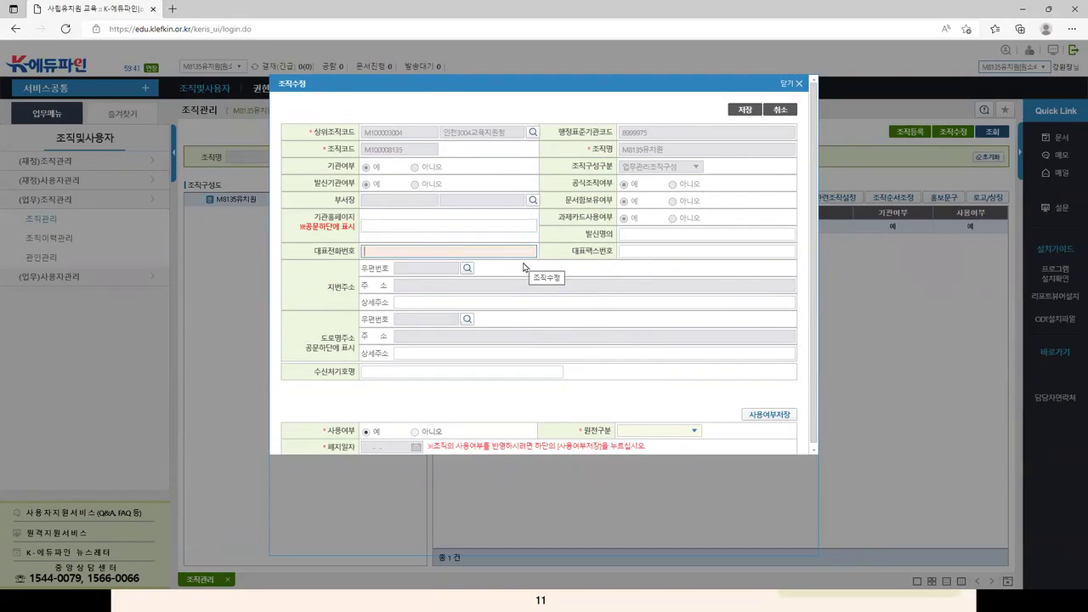
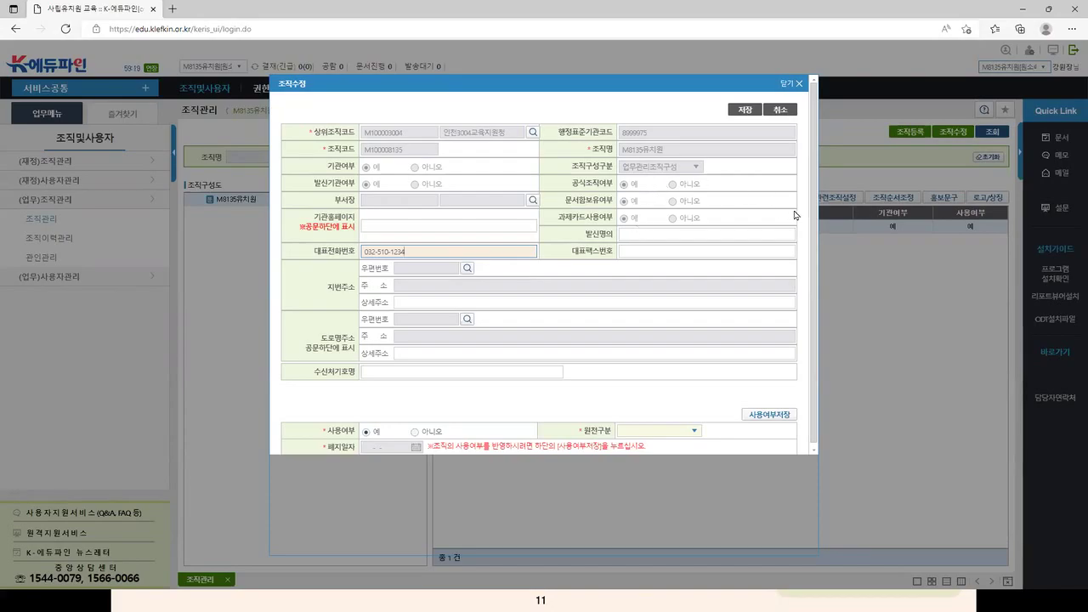
{"action": "left_click", "coordinate": [481, 220]}
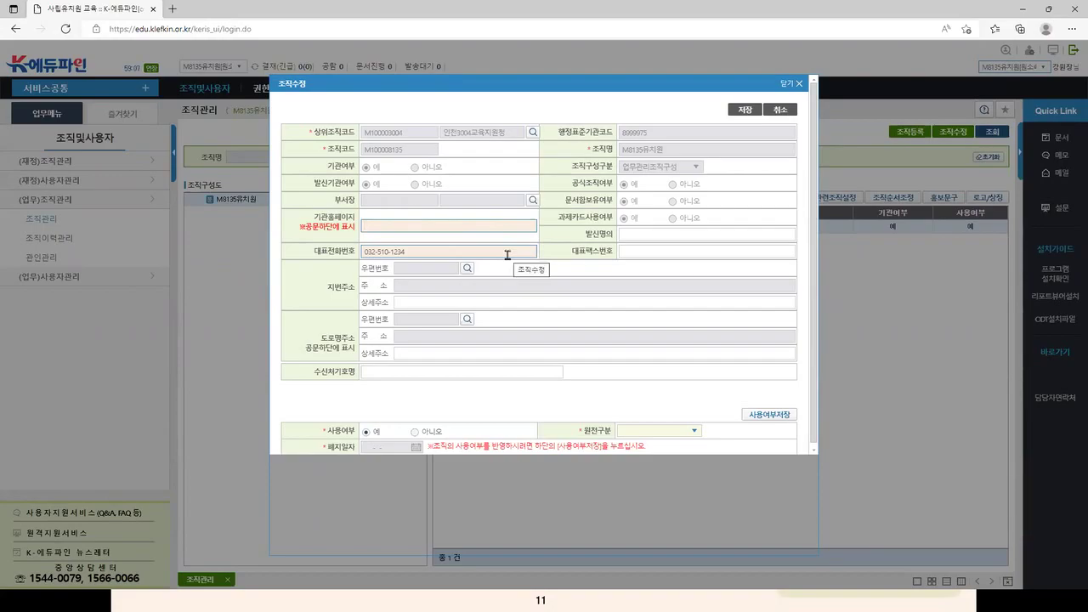
{"action": "left_click", "coordinate": [791, 88]}
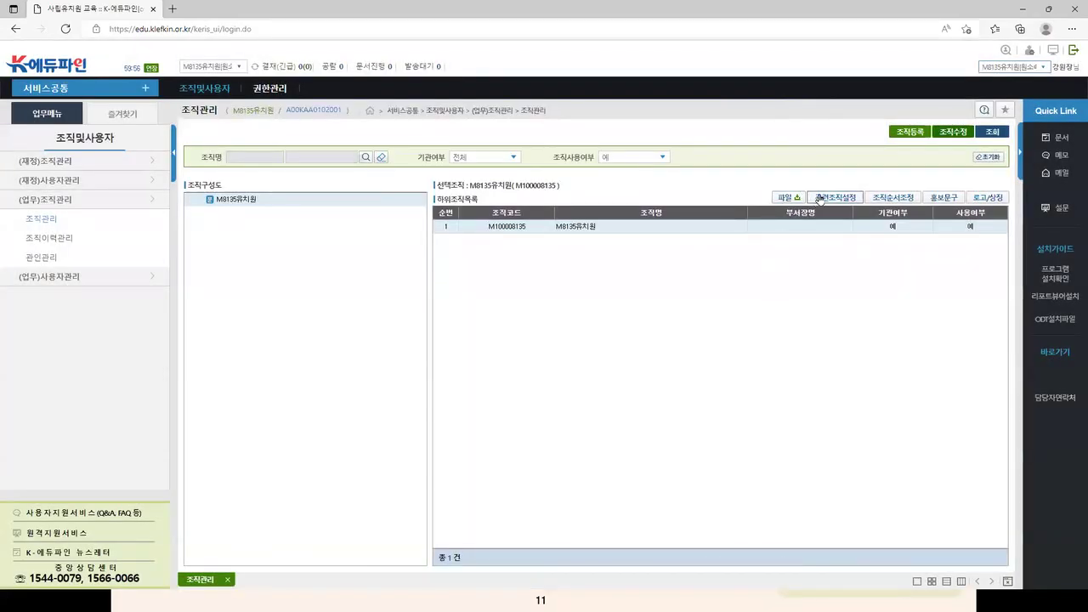
Step: Glance at 조직순서조정 and close it, then bring up the 홍보문구관리 window
{"action": "left_click", "coordinate": [898, 197]}
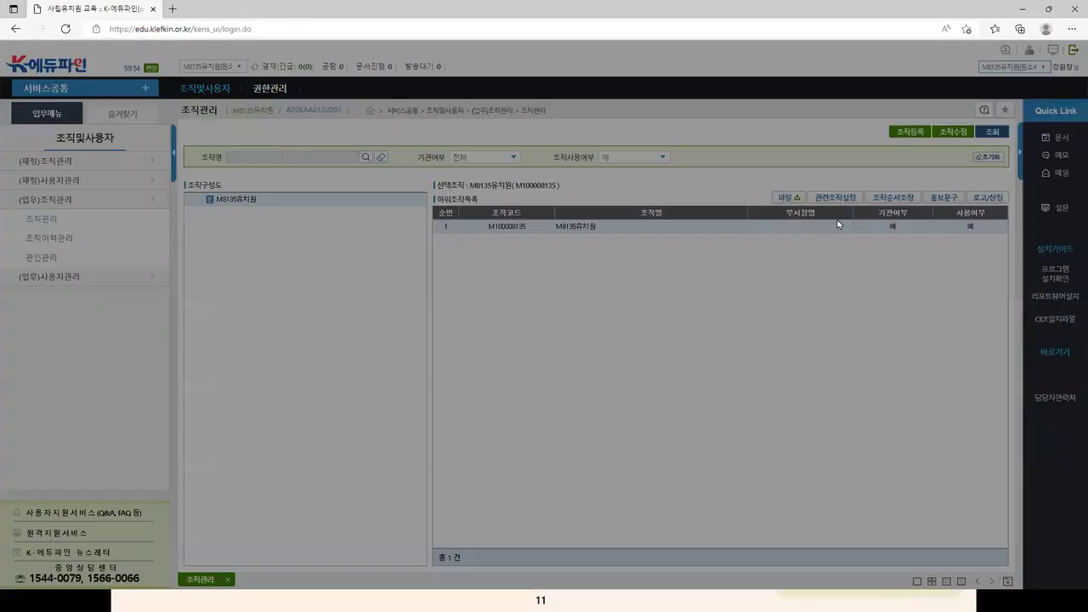
{"action": "left_click", "coordinate": [774, 185]}
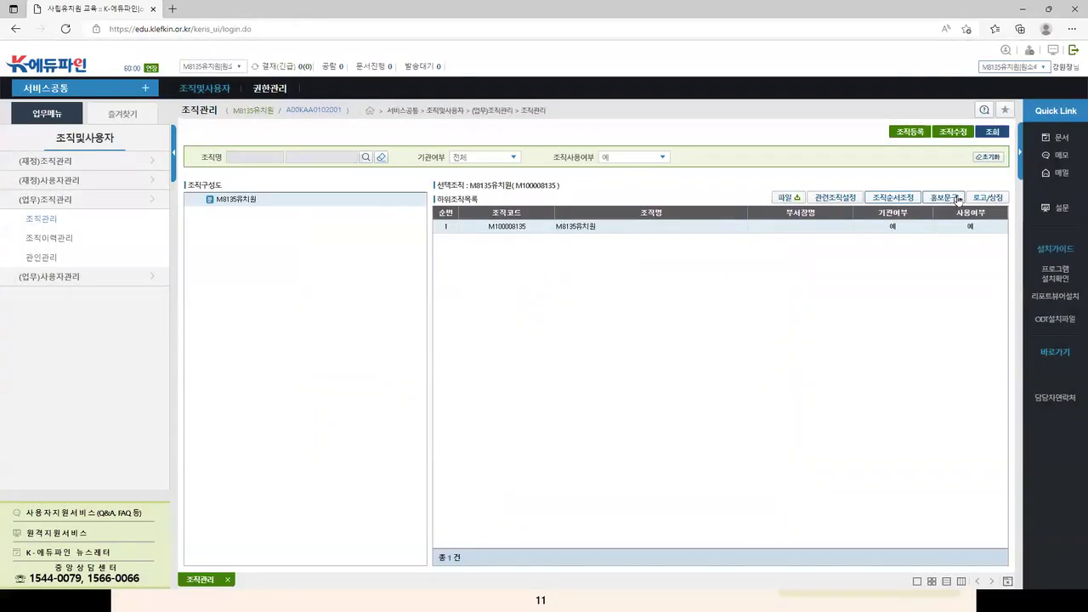
{"action": "left_click", "coordinate": [943, 197]}
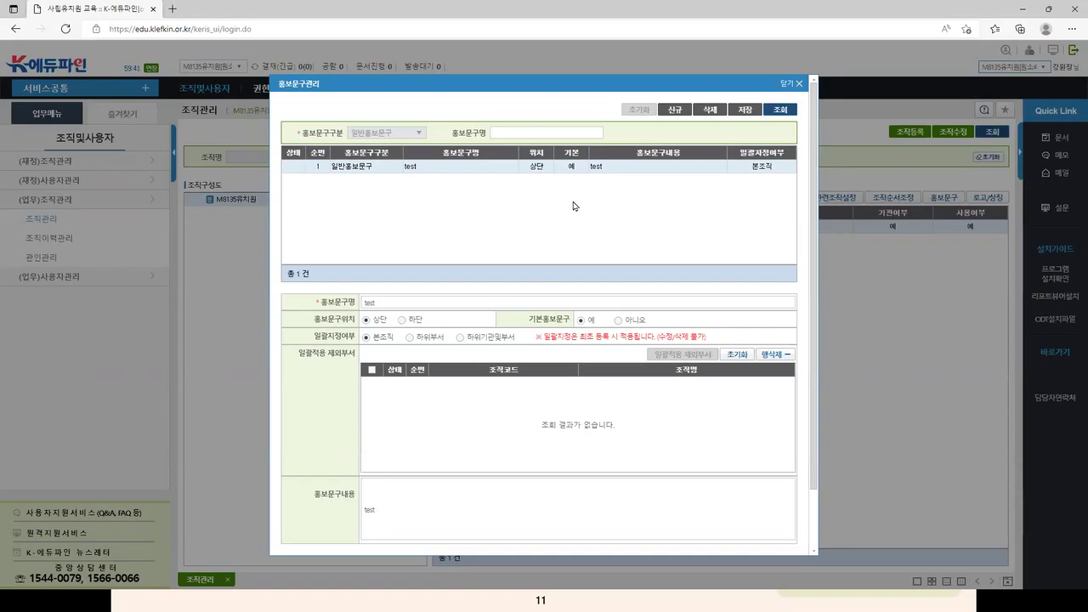
Step: Add and save a new default phrase '사립유치원 홍보1' with content '사립유치원 본점 행사'
{"action": "left_click", "coordinate": [670, 111]}
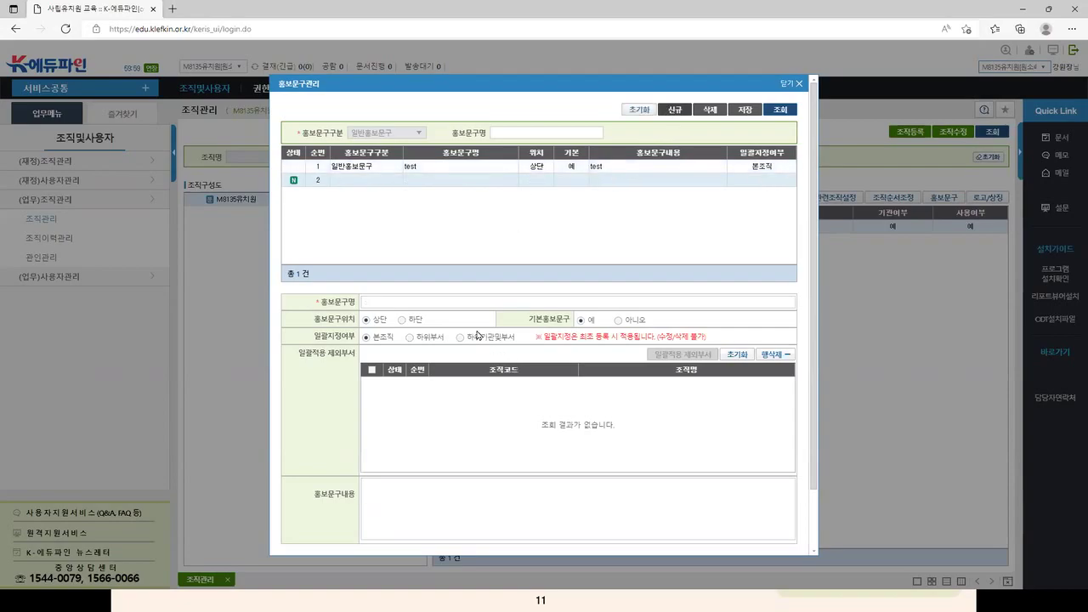
{"action": "left_click", "coordinate": [427, 301]}
{"action": "type", "text": "ㅅㅏ립유치원"}
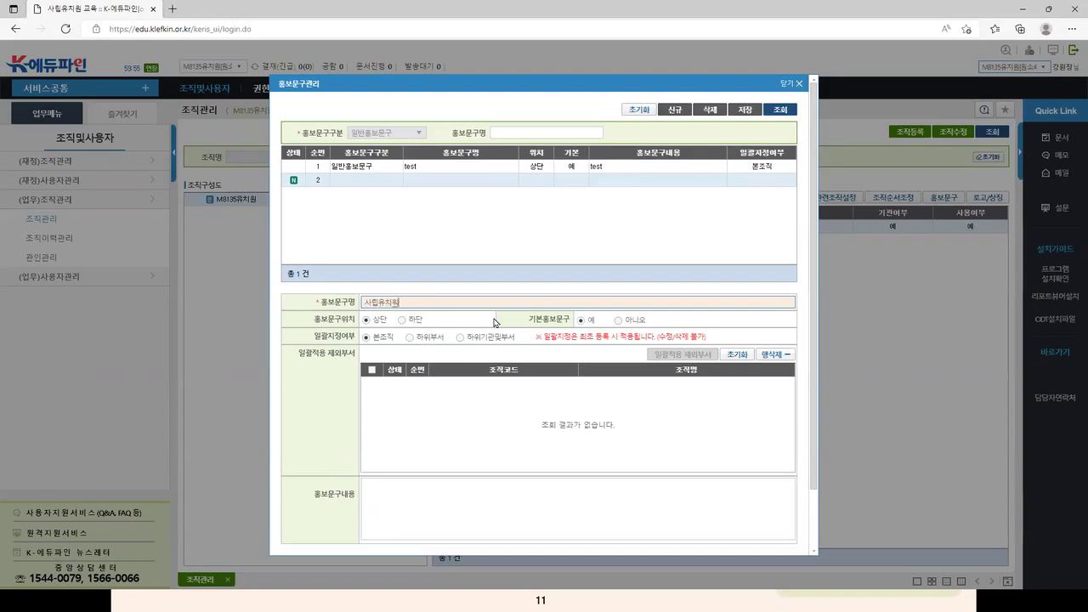
{"action": "type", "text": " 홍보1"}
{"action": "left_click", "coordinate": [464, 405]}
{"action": "left_click", "coordinate": [430, 503]}
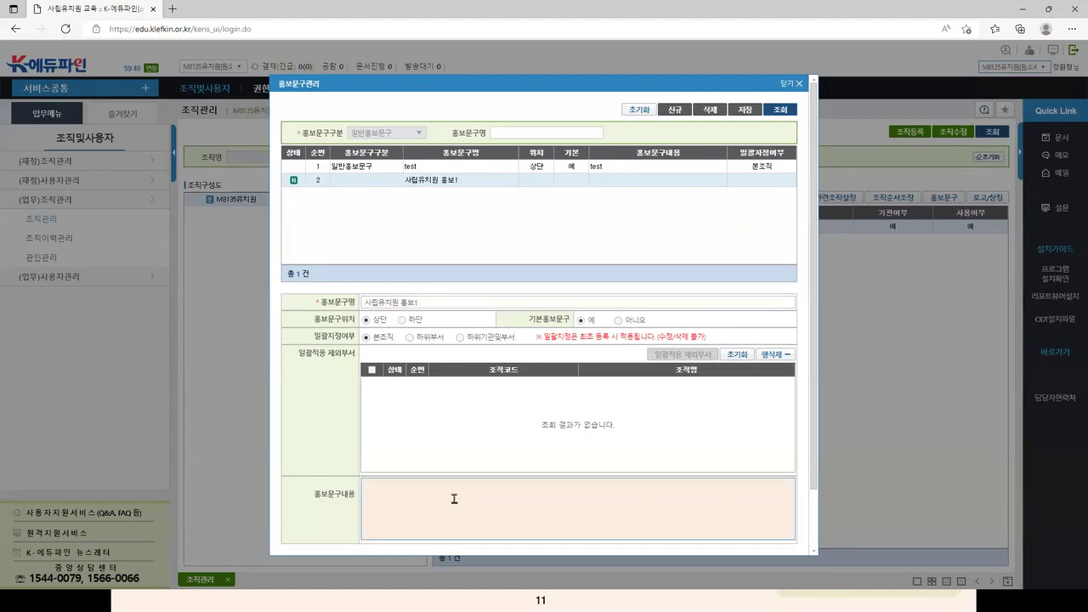
{"action": "type", "text": "사립유치"}
{"action": "type", "text": "치원"}
{"action": "key", "text": "BackSpace"}
{"action": "key", "text": "BackSpace"}
{"action": "key", "text": "BackSpace"}
{"action": "key", "text": "BackSpace"}
{"action": "type", "text": "유치원 본점"}
{"action": "type", "text": " 행사"}
{"action": "left_click", "coordinate": [738, 109]}
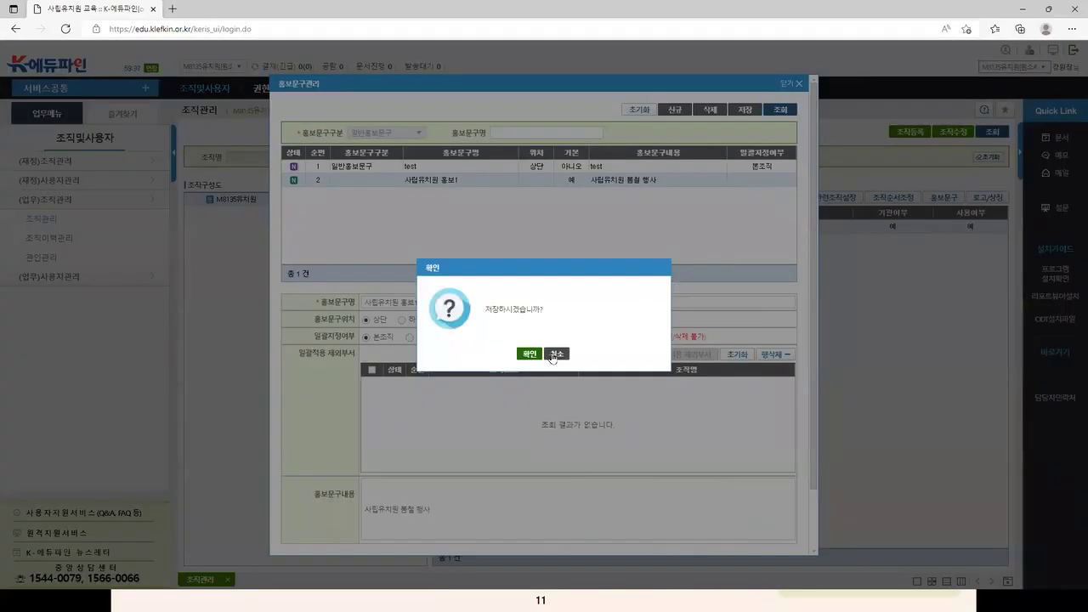
{"action": "left_click", "coordinate": [525, 354]}
{"action": "left_click", "coordinate": [549, 354]}
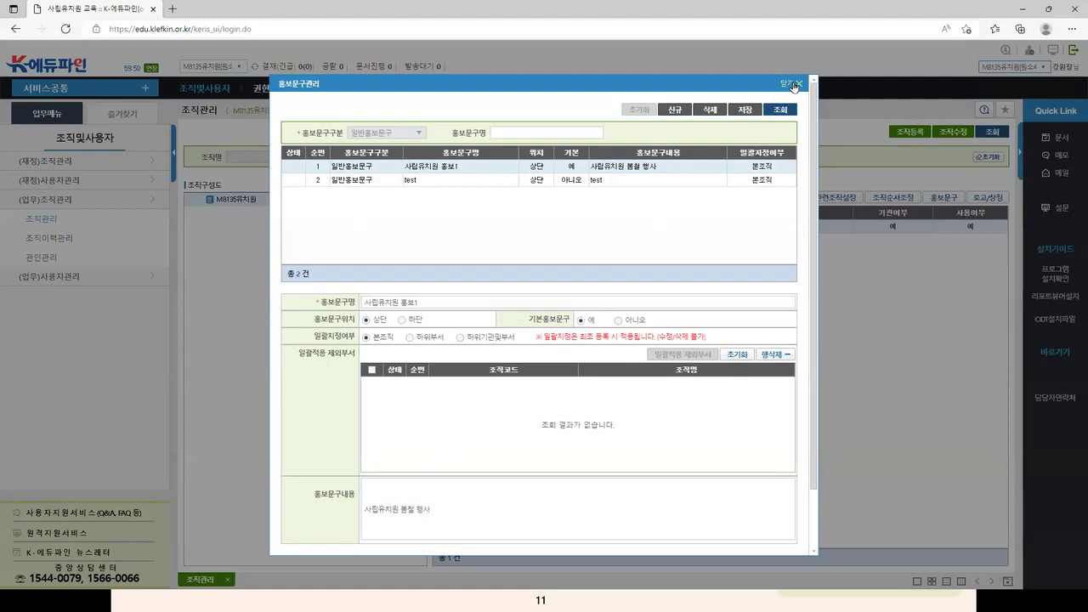
Step: Delete the 'test' phrase, save the change, and close the 홍보문구관리 window
{"action": "left_click", "coordinate": [364, 185]}
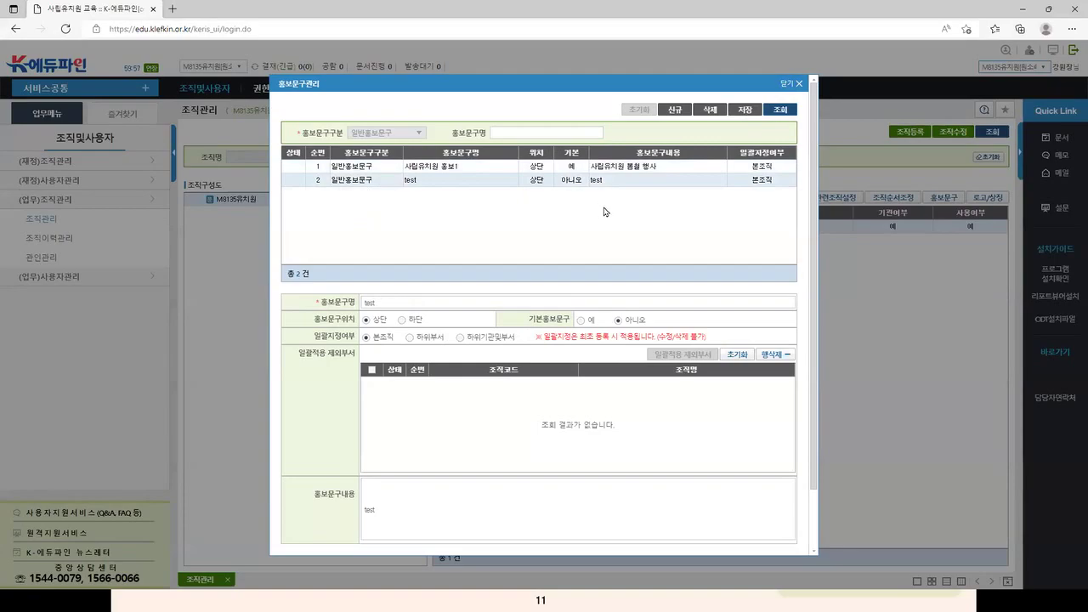
{"action": "left_click", "coordinate": [710, 112]}
{"action": "left_click", "coordinate": [528, 353]}
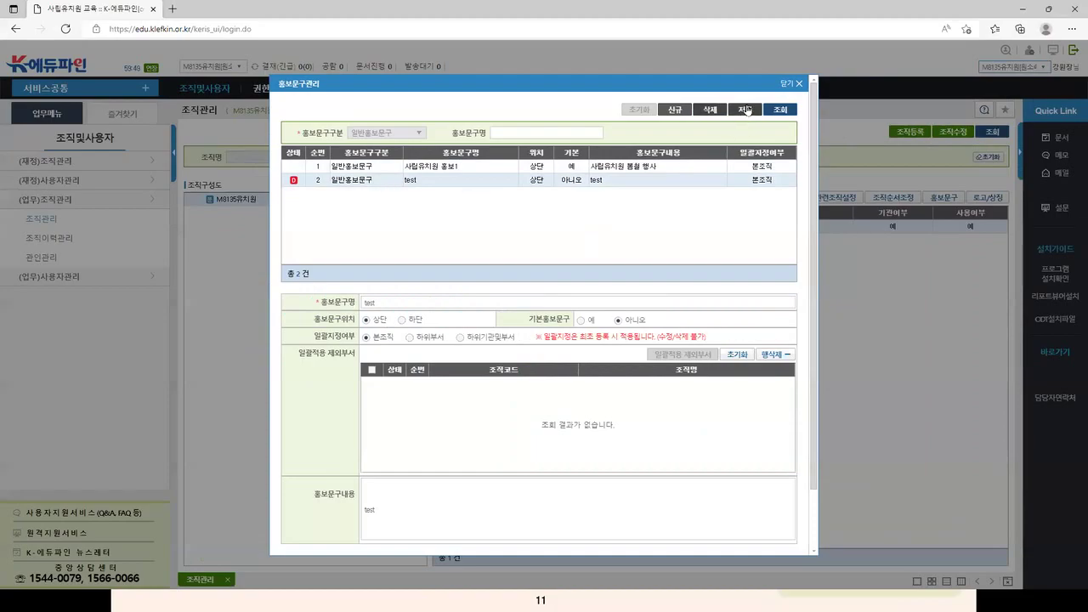
{"action": "left_click", "coordinate": [746, 110]}
{"action": "left_click", "coordinate": [527, 354]}
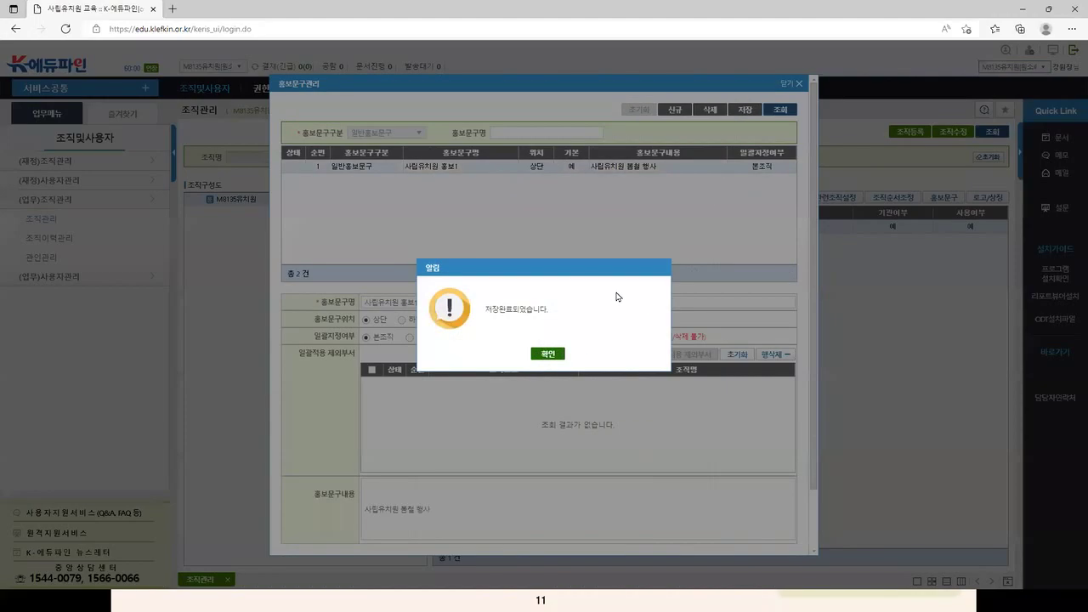
{"action": "left_click", "coordinate": [548, 354]}
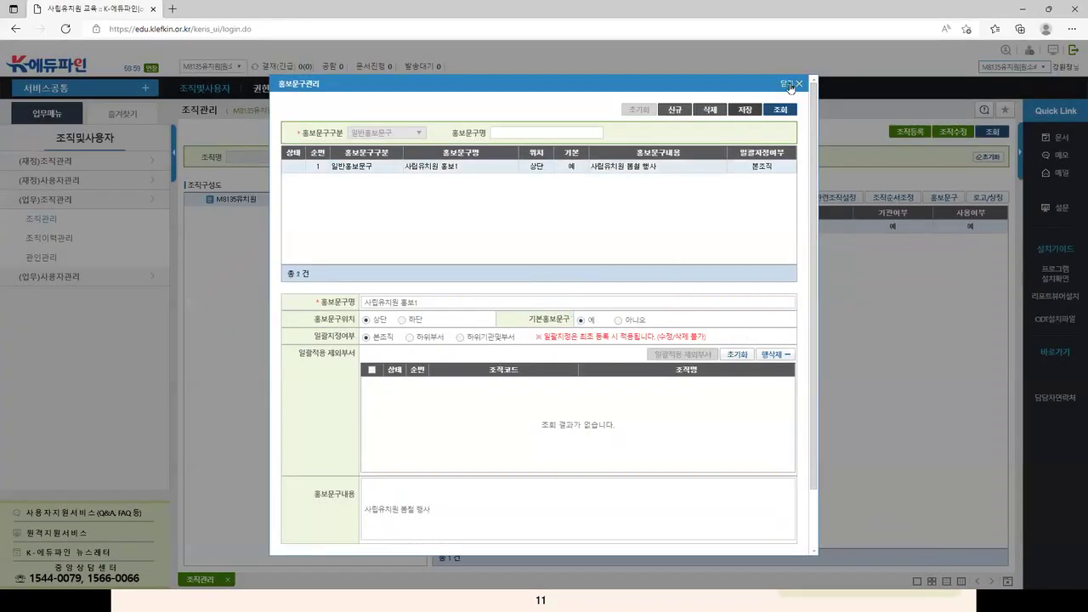
{"action": "left_click", "coordinate": [791, 85]}
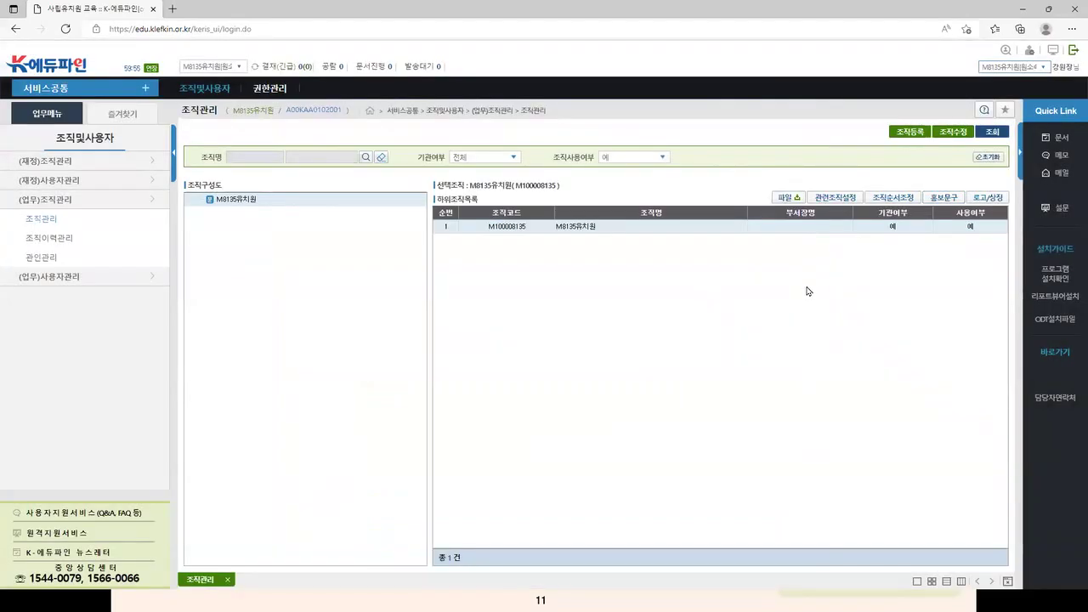
Step: Open the 로고/상징관리 window for M8135유치원, showing empty logo and symbol slots
{"action": "left_click", "coordinate": [989, 202]}
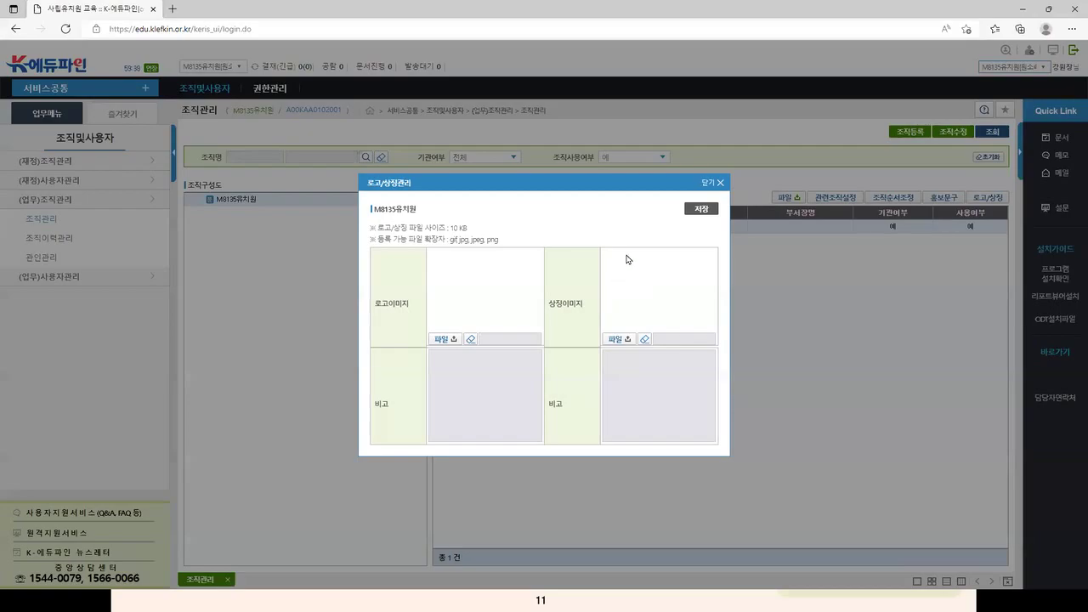
Step: Cancel picking mood.jpg as the logo and close 로고/상징관리 with no image attached
{"action": "left_click", "coordinate": [445, 340]}
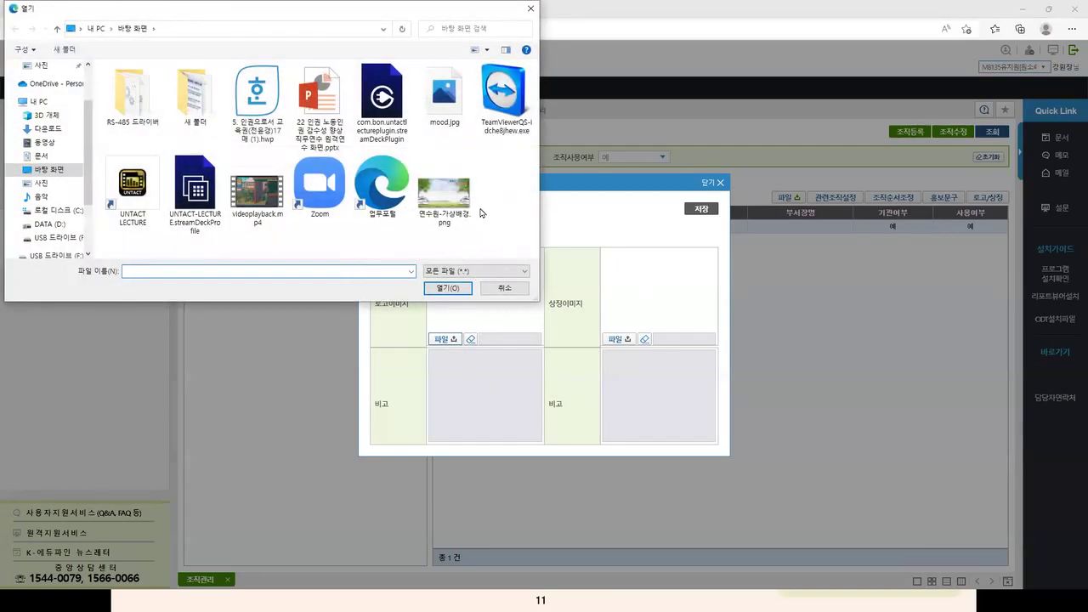
{"action": "left_click", "coordinate": [444, 95]}
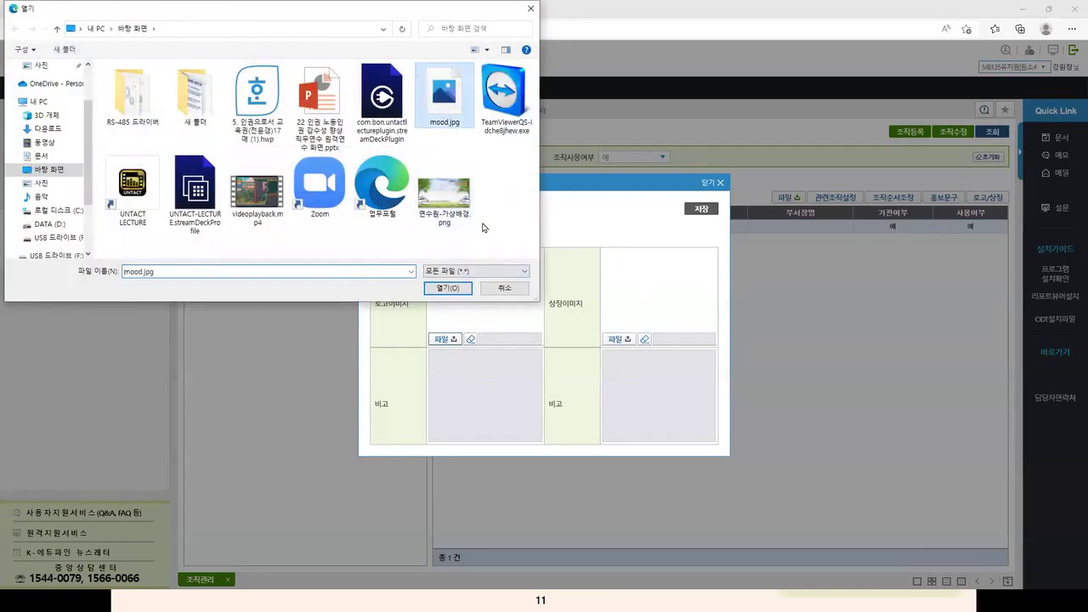
{"action": "left_click", "coordinate": [498, 291]}
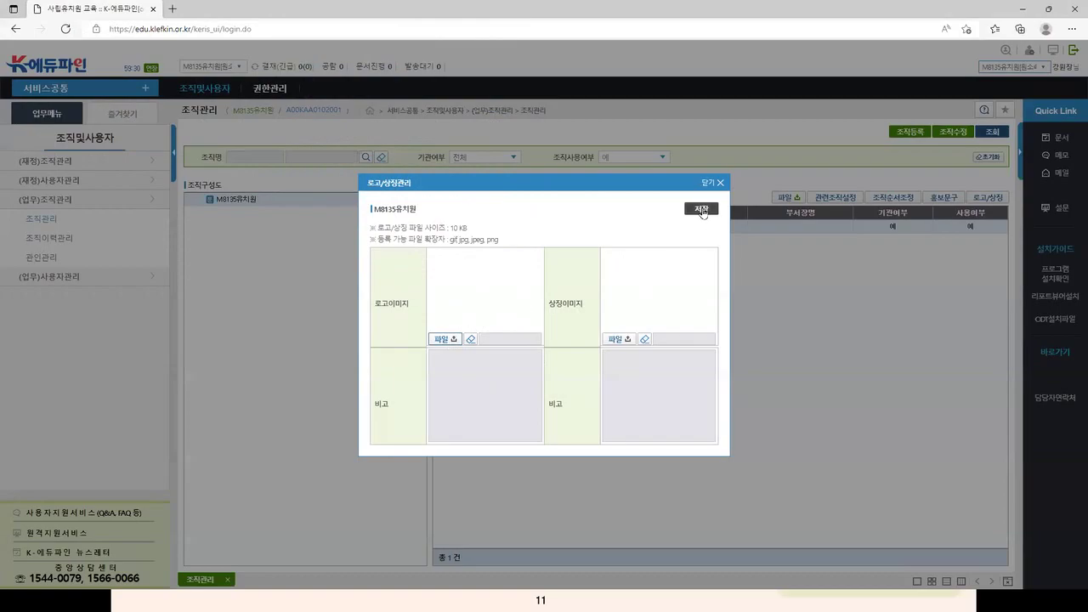
{"action": "left_click", "coordinate": [715, 184]}
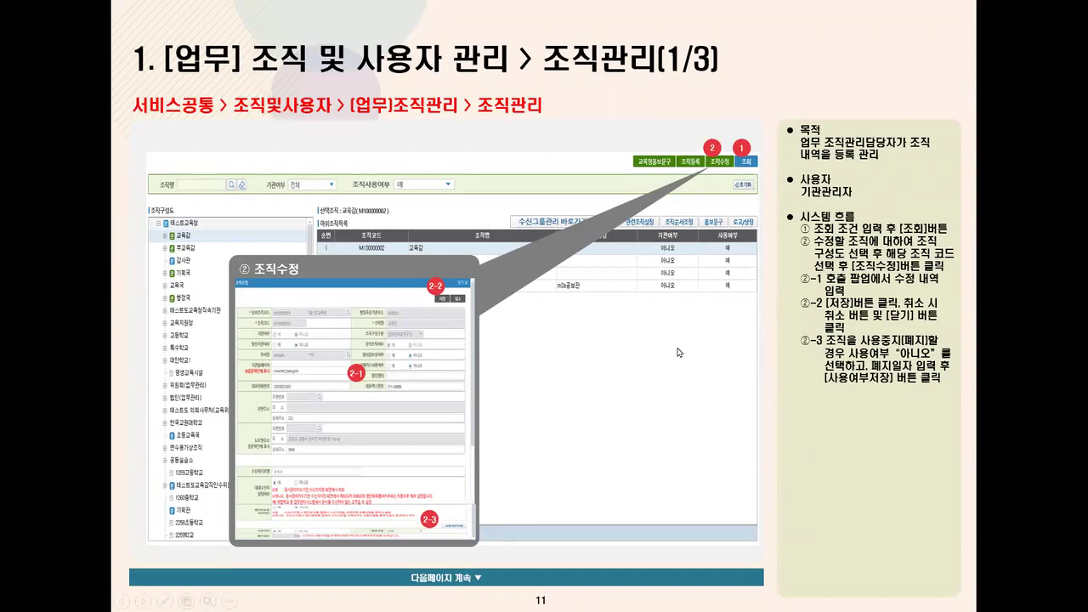
Step: Advance the slideshow from slide 11 through the promo and logo slides to slide 14 (관인관리)
{"action": "left_click", "coordinate": [772, 351]}
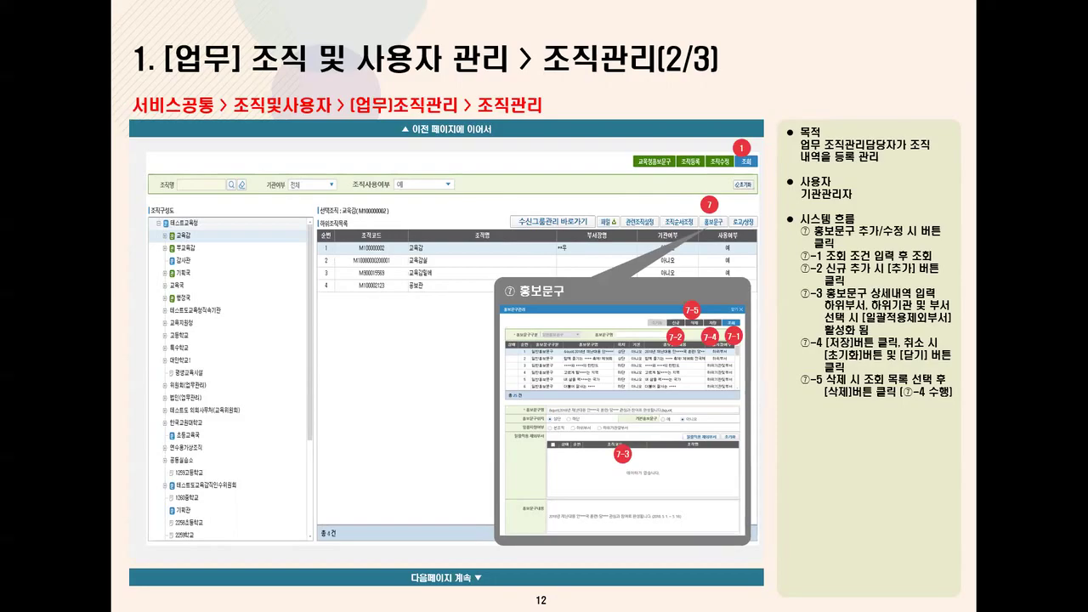
{"action": "key", "text": "Right"}
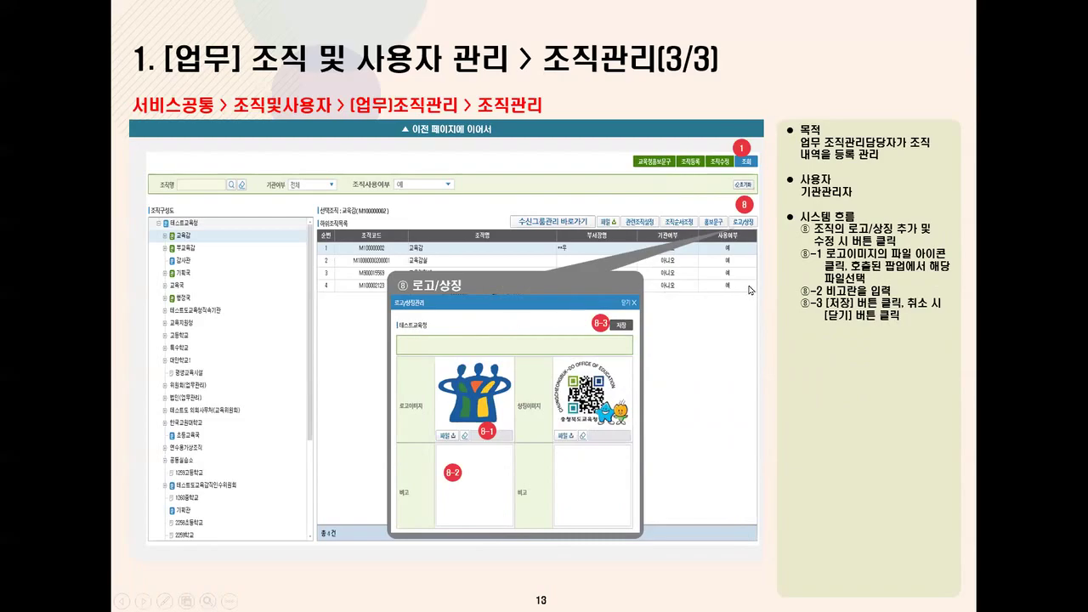
{"action": "left_click", "coordinate": [750, 290]}
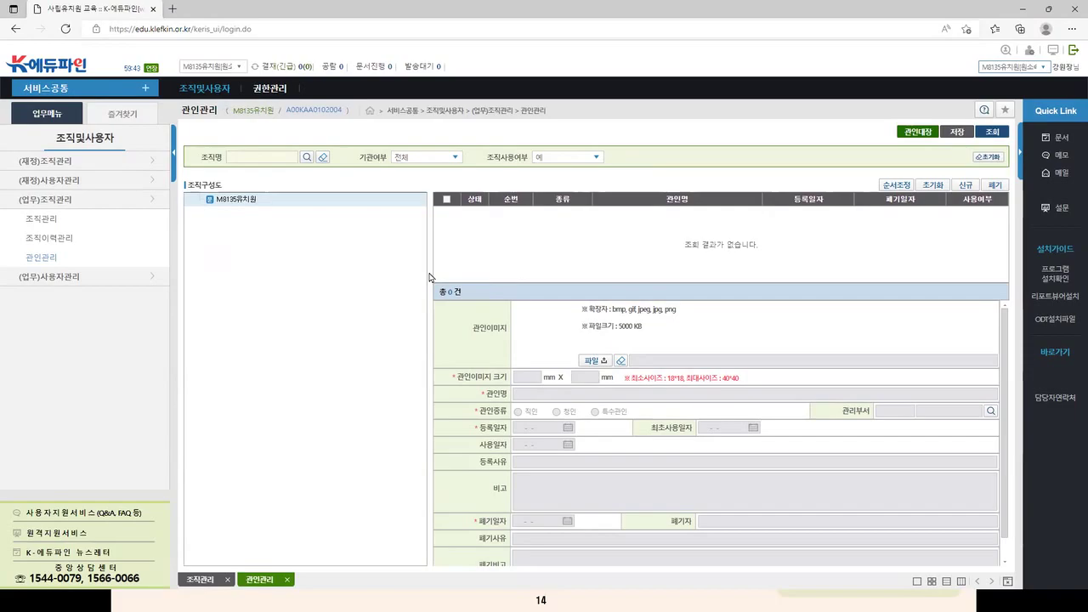
{"action": "left_click", "coordinate": [203, 95]}
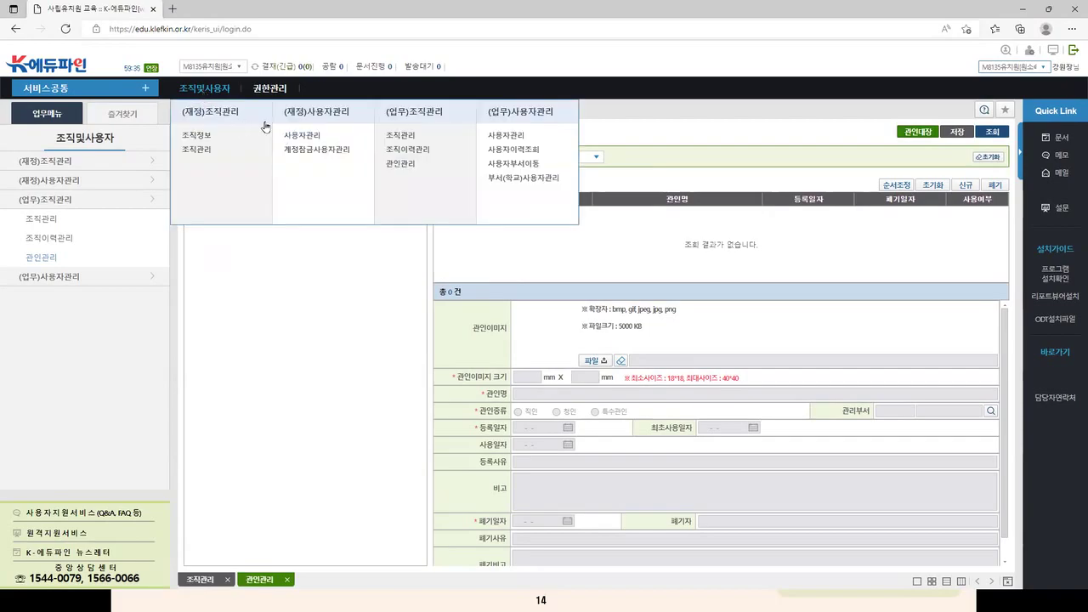
{"action": "left_click", "coordinate": [404, 167]}
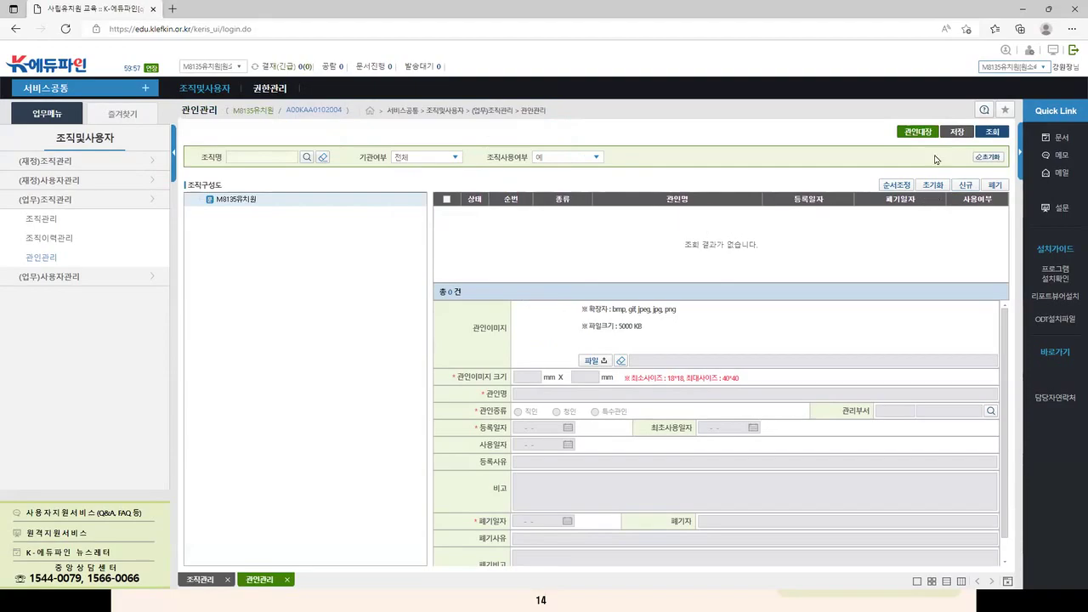
{"action": "left_click", "coordinate": [992, 133]}
Step: Create a new 직인 entry with mood.jpg attached as its seal image
{"action": "left_click", "coordinate": [967, 186]}
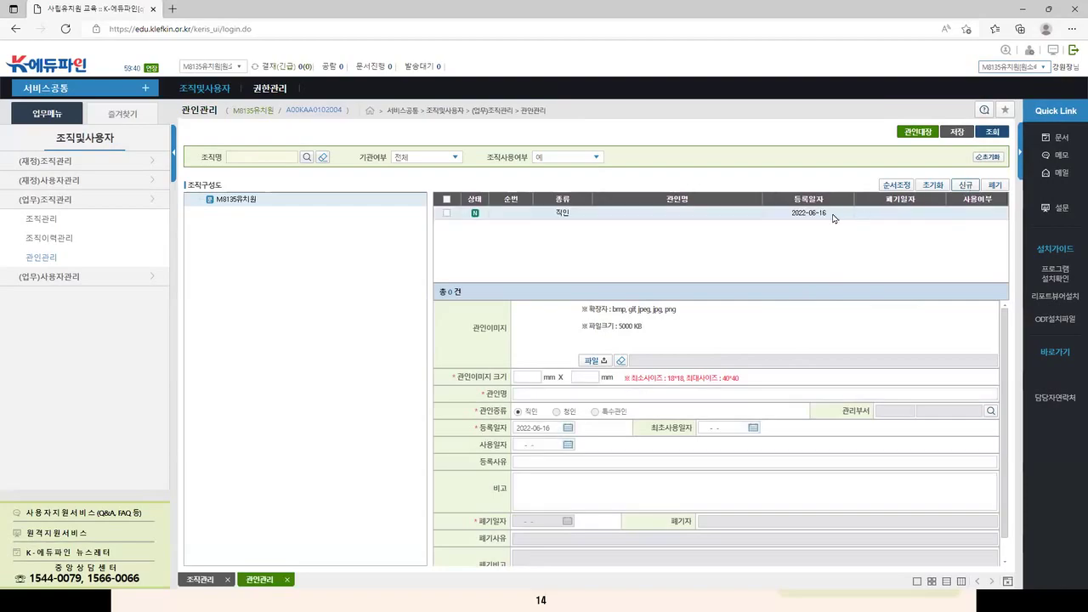
{"action": "left_click", "coordinate": [593, 363]}
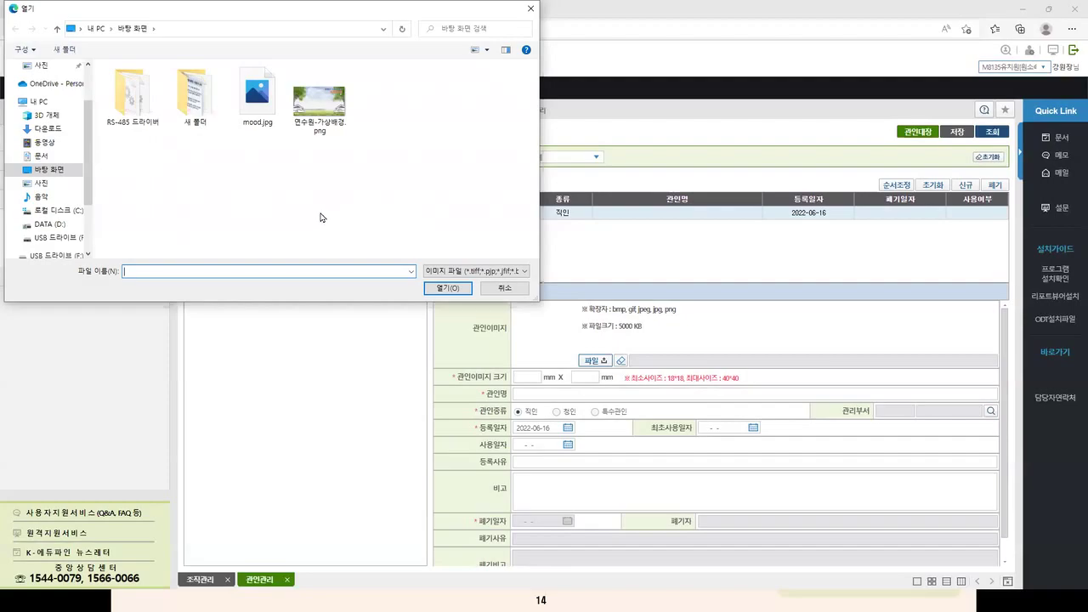
{"action": "left_click", "coordinate": [320, 106]}
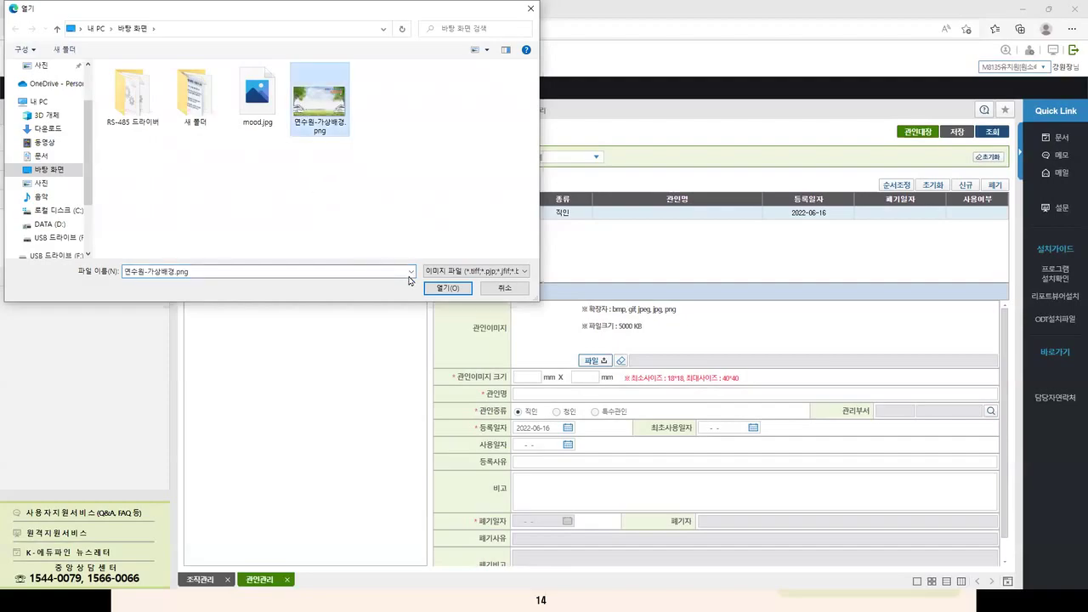
{"action": "left_click", "coordinate": [258, 100]}
{"action": "left_click", "coordinate": [447, 288]}
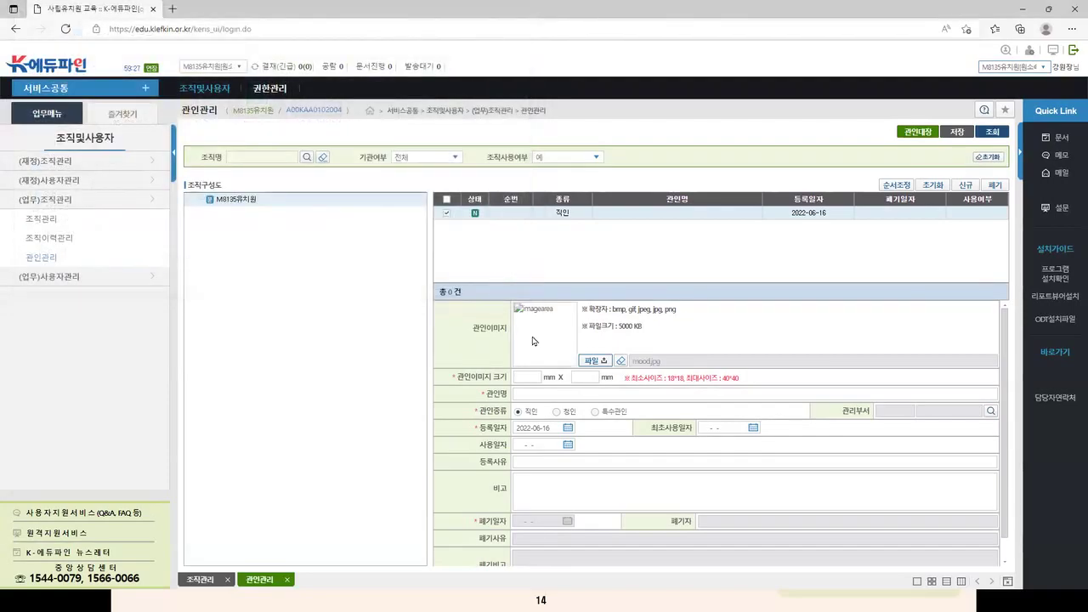
{"action": "left_click", "coordinate": [556, 392]}
Step: Name the seal '인천OOO유치원' with registration reason '관인교체', then attempt to save it
{"action": "left_click", "coordinate": [539, 396]}
{"action": "type", "text": "인"}
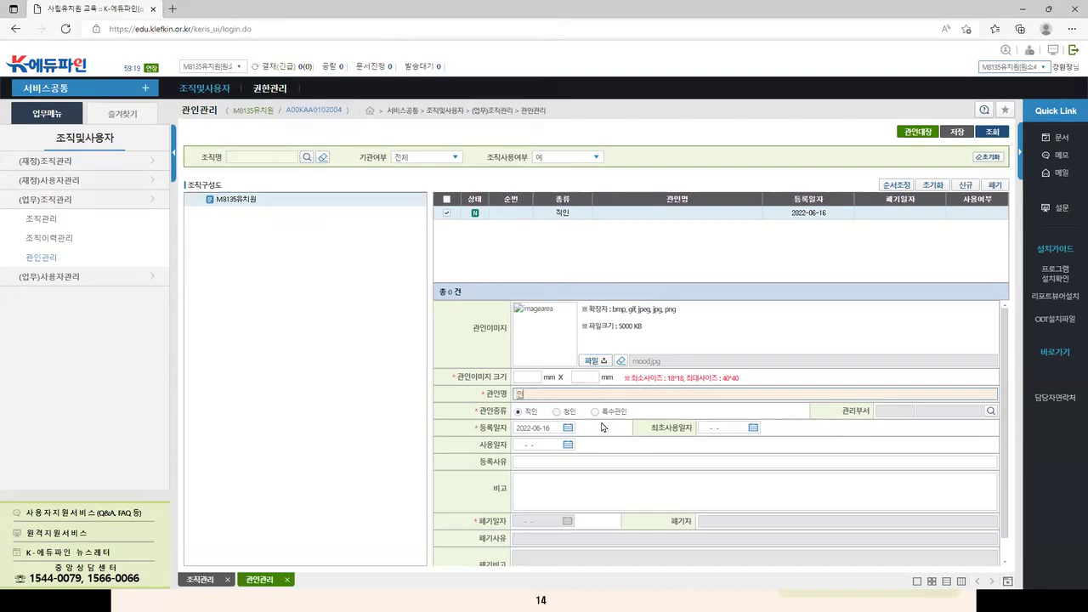
{"action": "type", "text": "천ㅇㅇㅇ유치원"}
{"action": "type", "text": "장"}
{"action": "key", "text": "BackSpace"}
{"action": "left_click", "coordinate": [552, 427]}
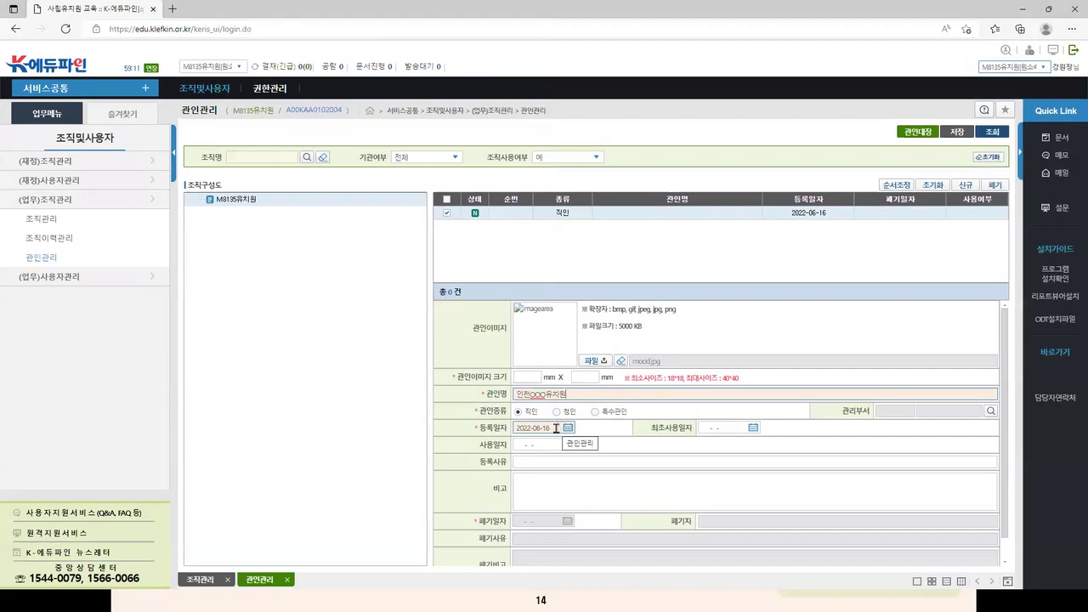
{"action": "left_click", "coordinate": [736, 463]}
{"action": "scroll", "coordinate": [736, 463], "scroll_direction": "down", "scroll_amount": 1}
{"action": "left_click", "coordinate": [548, 440]}
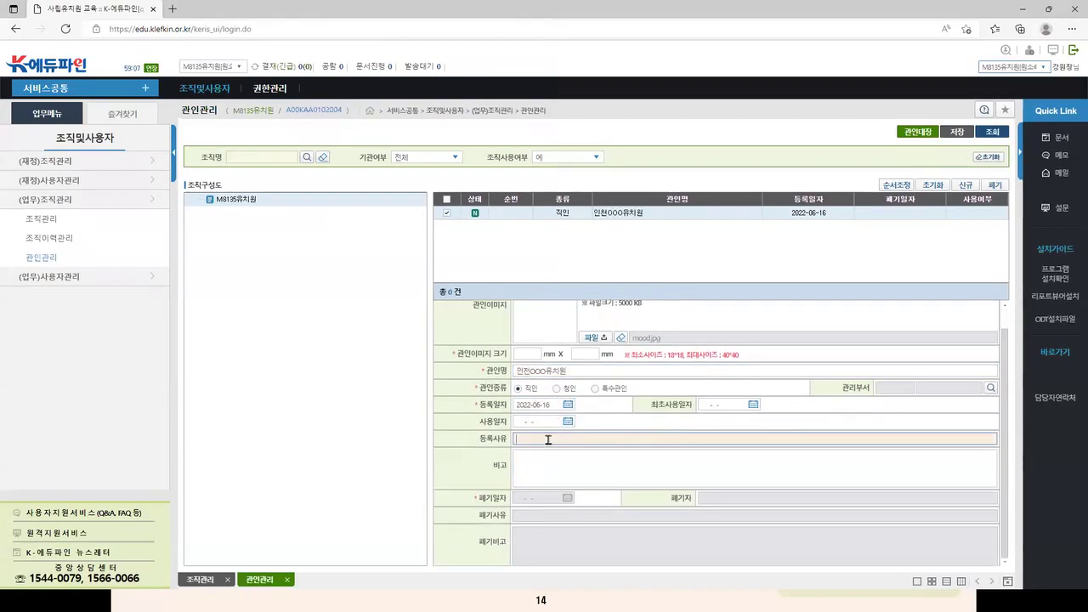
{"action": "type", "text": "관인교체"}
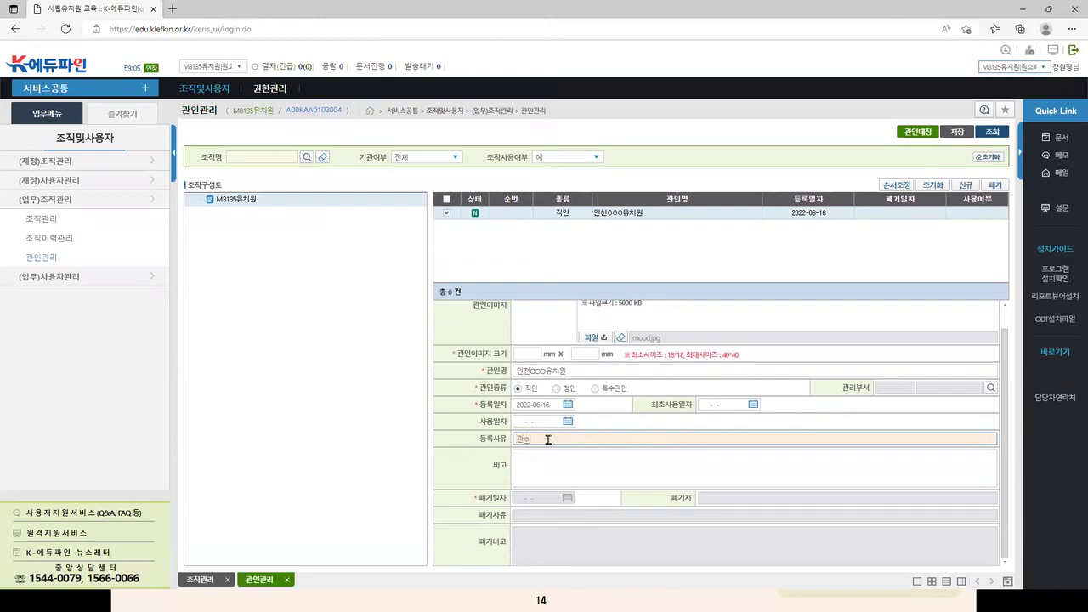
{"action": "scroll", "coordinate": [765, 399], "scroll_direction": "up", "scroll_amount": 1}
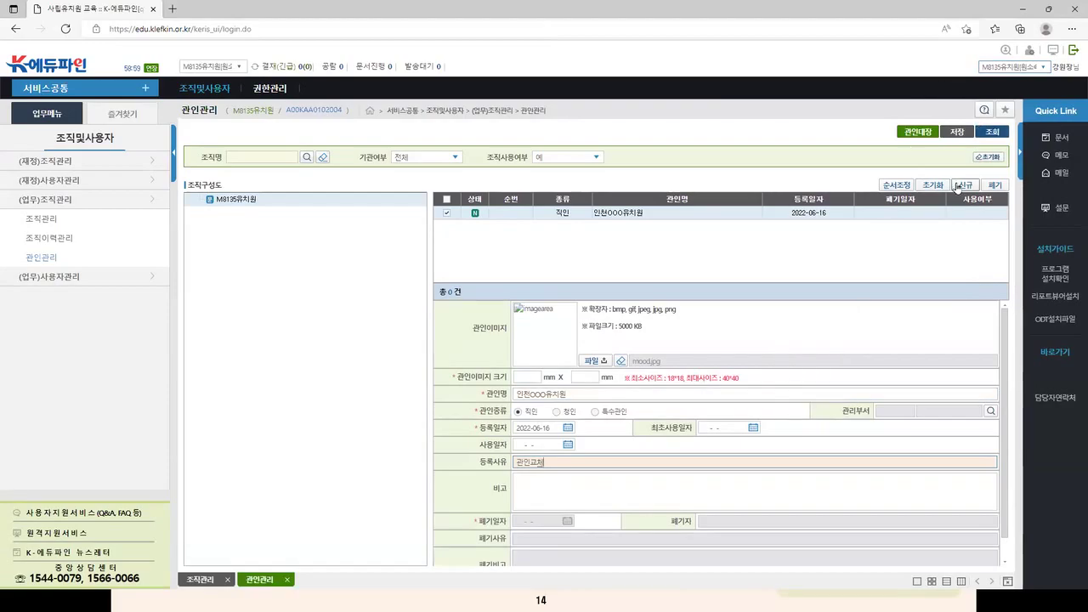
{"action": "left_click", "coordinate": [958, 132]}
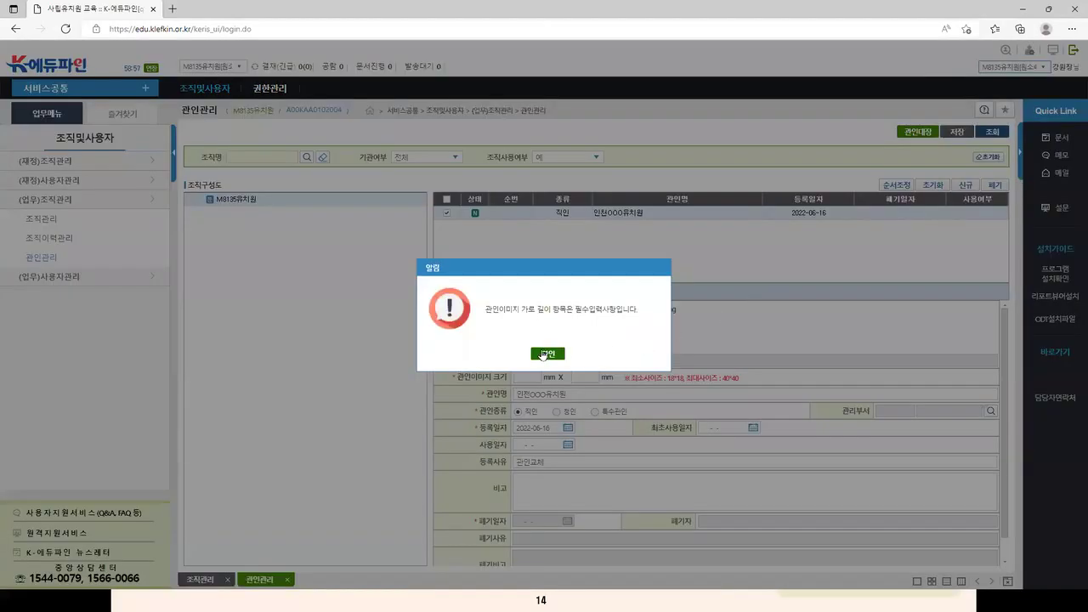
Step: After the width warning, enter a 40 × 40 mm image size and save the 인천OOO유치원 seal
{"action": "left_click", "coordinate": [546, 353]}
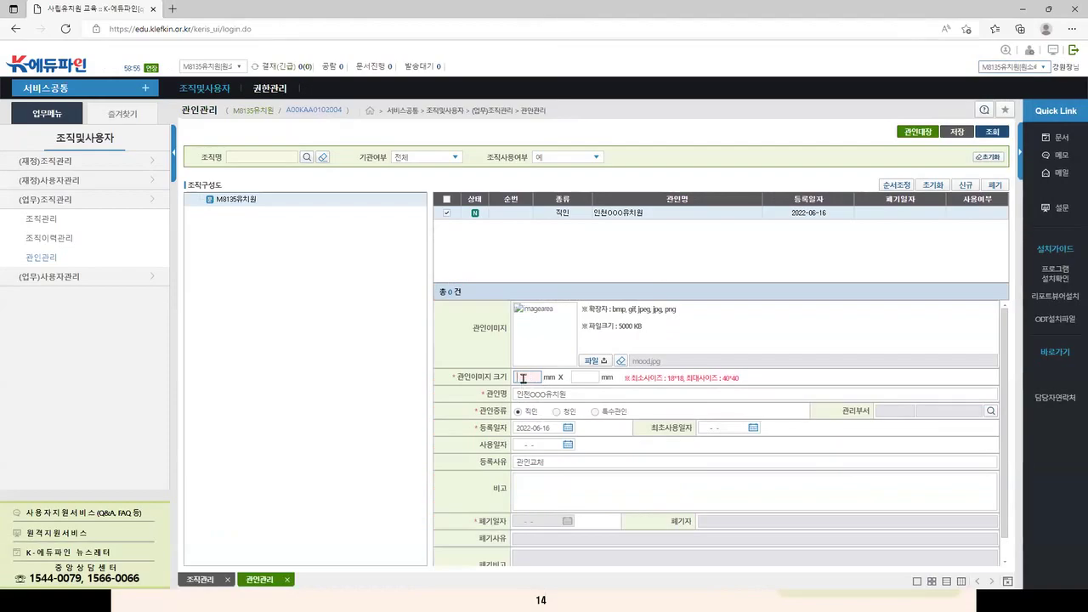
{"action": "type", "text": "40"}
{"action": "left_click", "coordinate": [583, 377]}
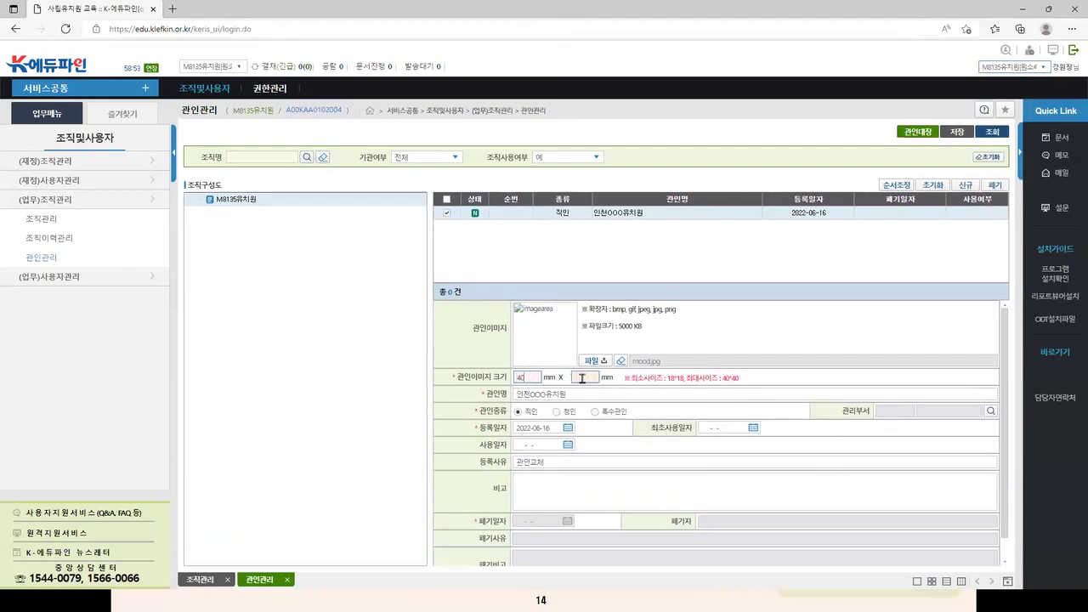
{"action": "type", "text": "40"}
{"action": "left_click", "coordinate": [957, 132]}
{"action": "left_click", "coordinate": [526, 358]}
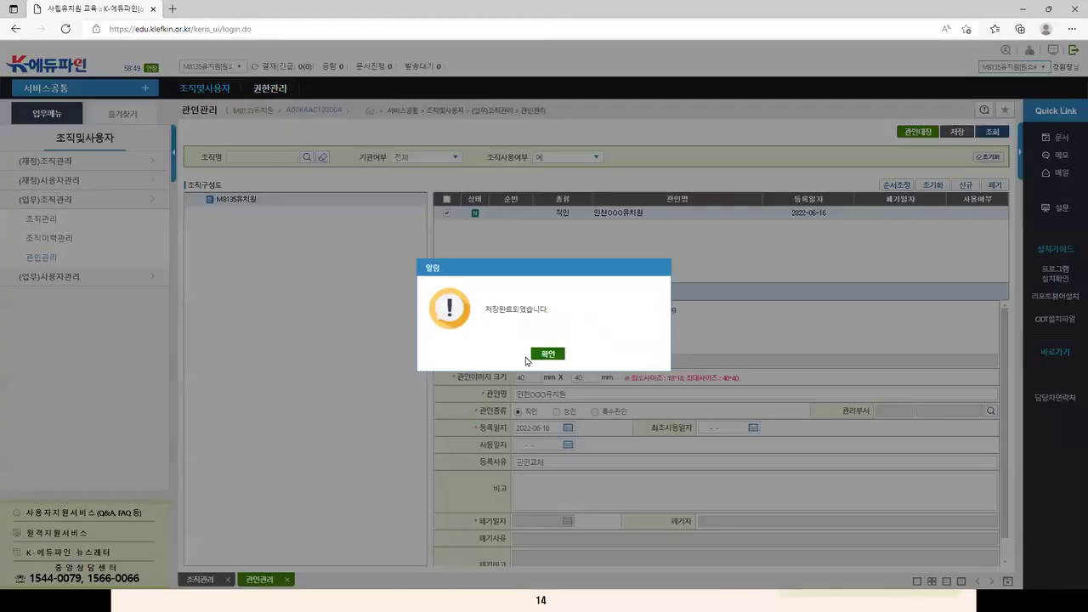
{"action": "left_click", "coordinate": [542, 356]}
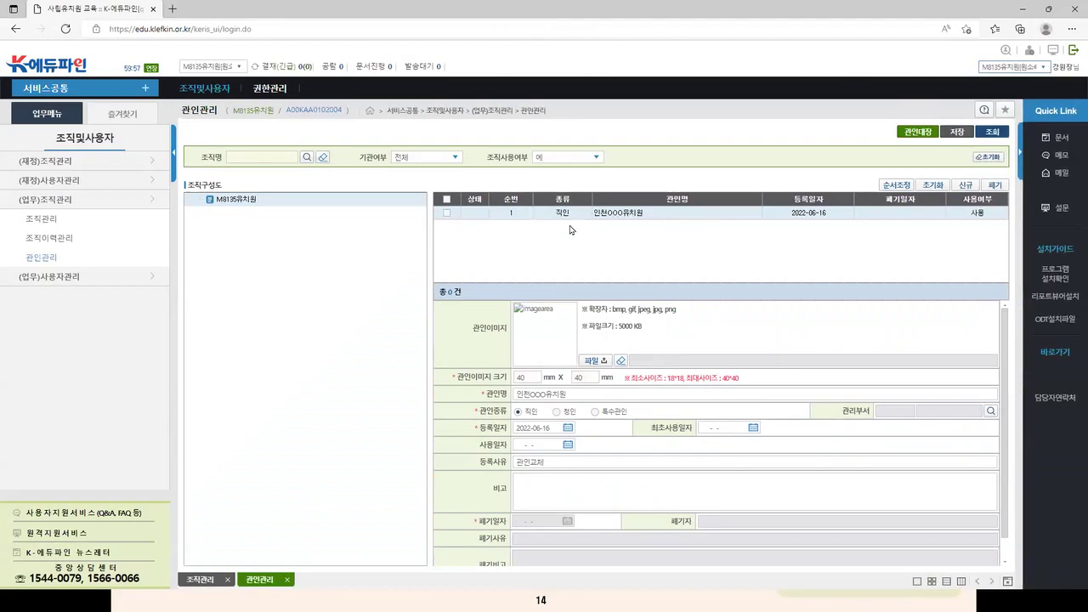
Step: Tick the saved 인천OOO유치원 seal row, then advance to the '2. 권한관리' section slide (15)
{"action": "left_click", "coordinate": [446, 214]}
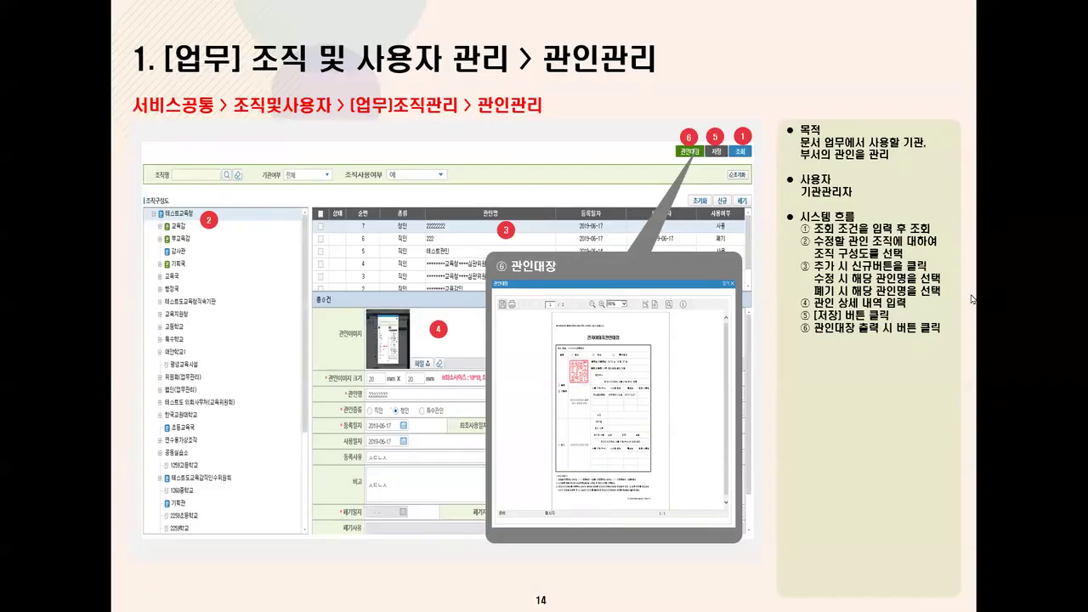
{"action": "left_click", "coordinate": [972, 299]}
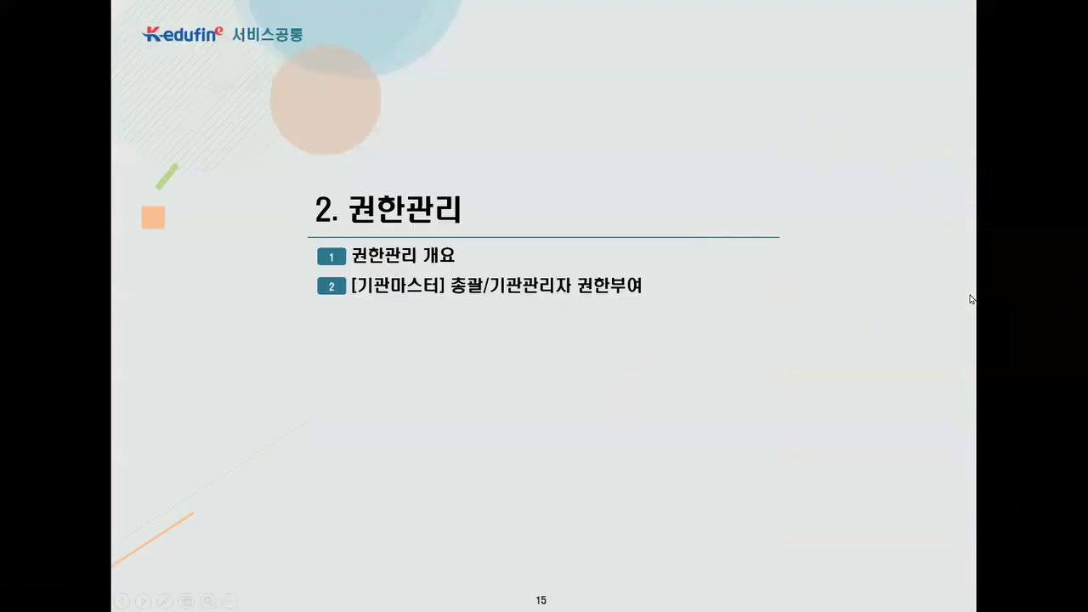